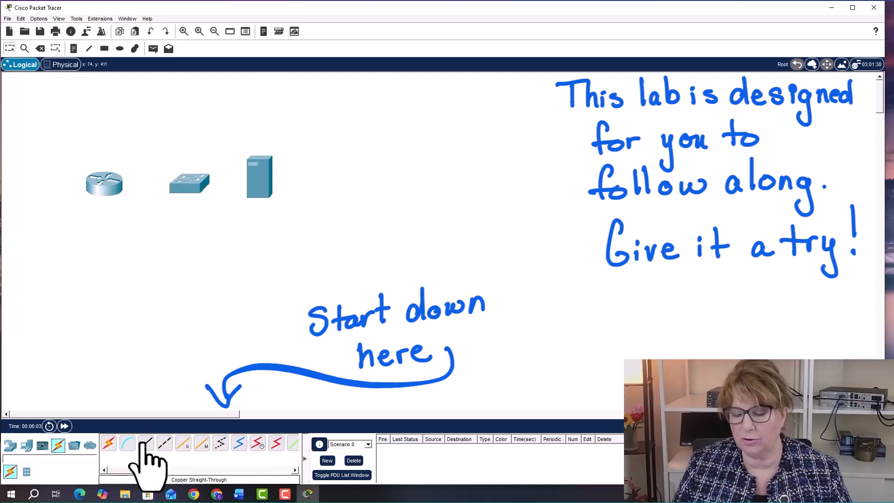
Cable the router's GigabitEthernet0/0 to the switch's GigabitEthernet0/1, and the switch to the server, using copper straight-through cables
click(145, 443)
click(115, 189)
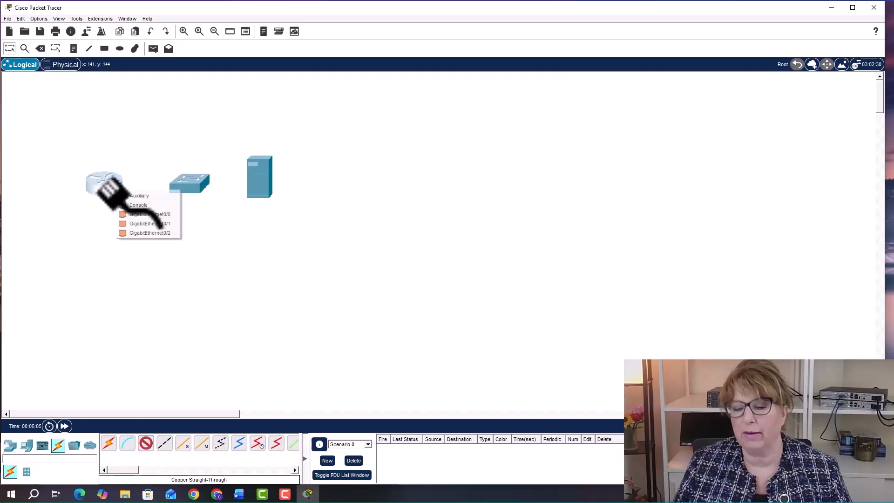
click(126, 214)
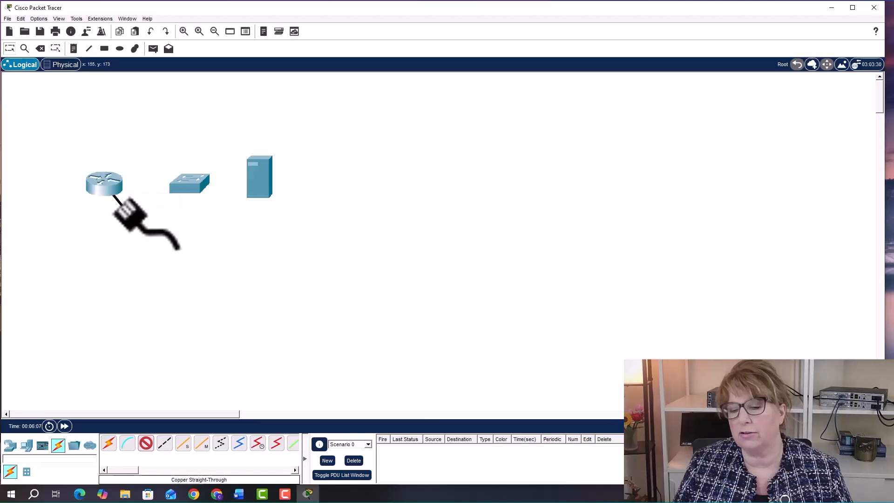
click(190, 185)
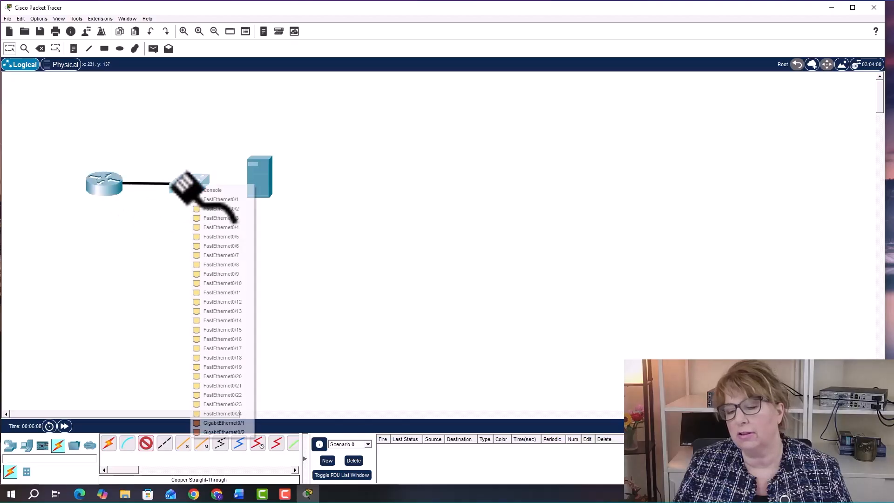
click(221, 423)
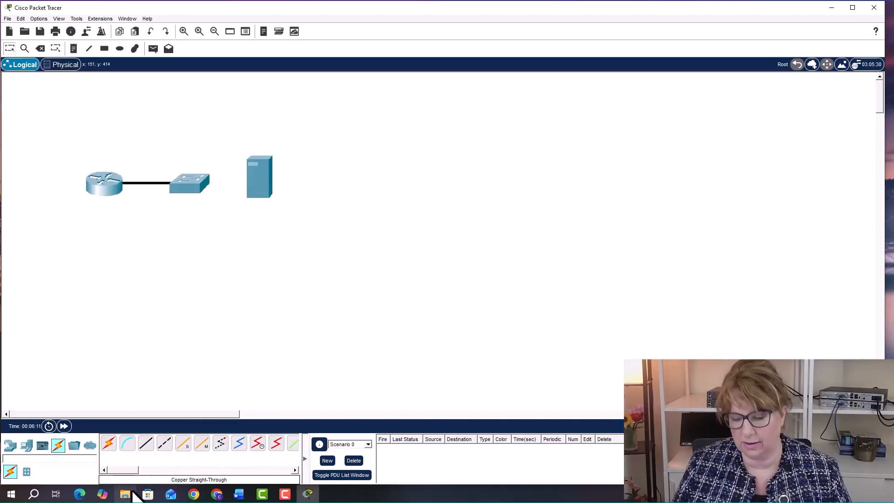
click(146, 442)
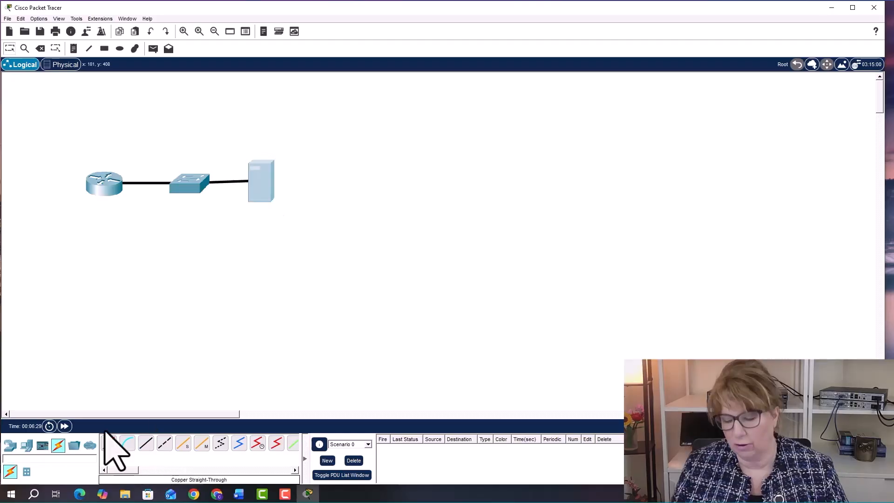
Add a PC below the switch and connect it to the switch's FastEthernet0/1 with a copper straight-through cable
click(25, 448)
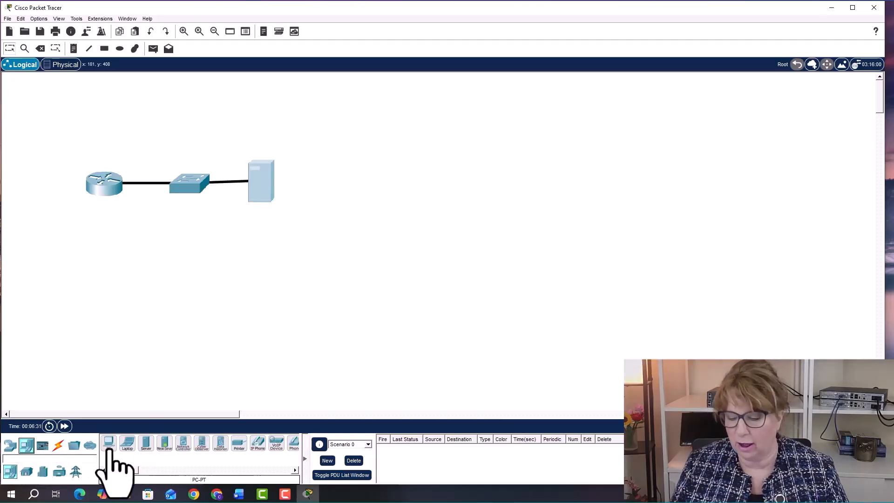
drag(108, 443, 200, 235)
click(58, 445)
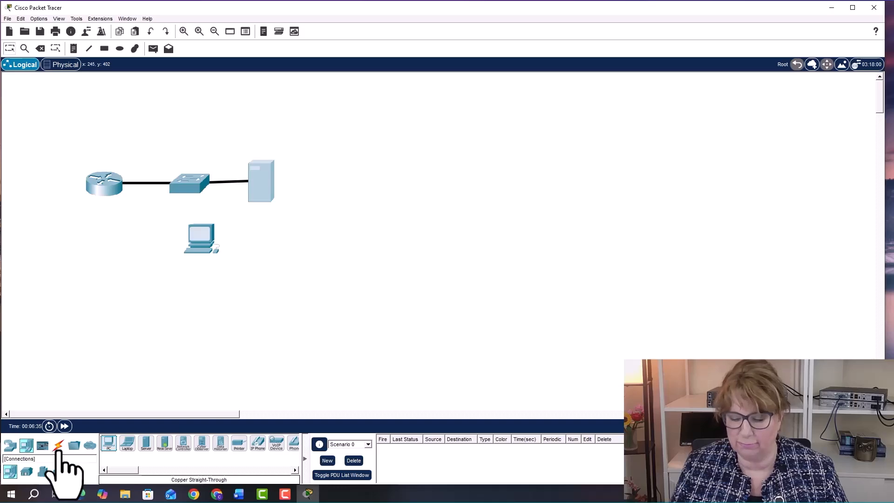
click(165, 443)
click(201, 238)
click(226, 267)
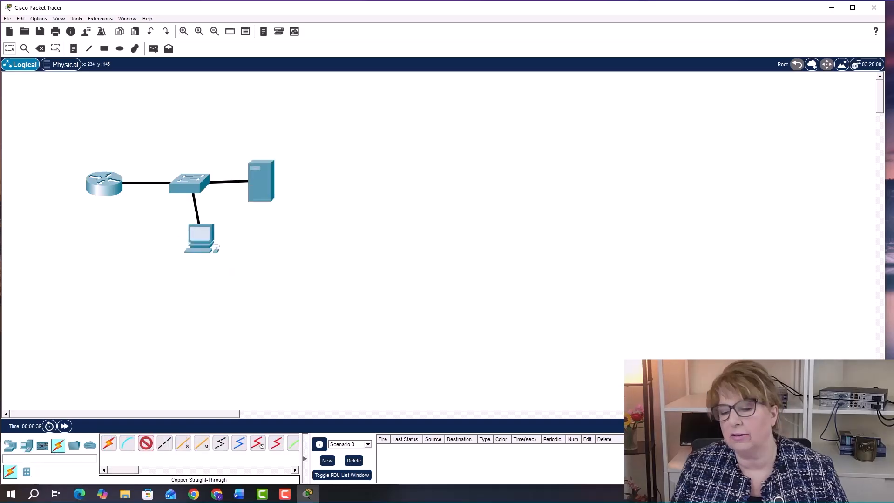
click(193, 193)
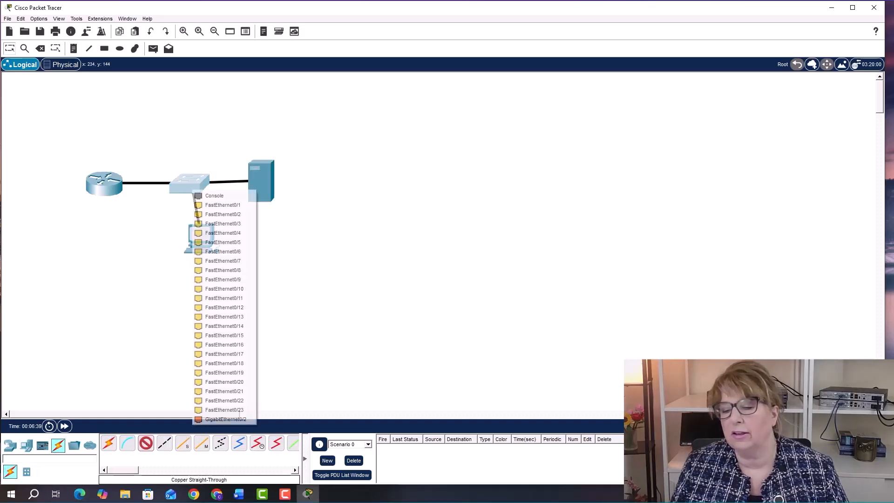
click(201, 204)
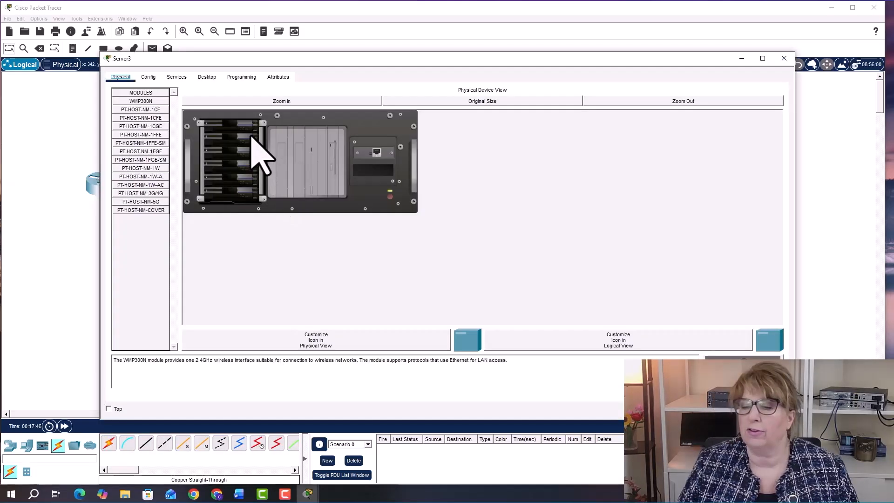
Assign the server the static IPv4 address 192.168.10.10, subnet mask 255.255.255.0 and default gateway 192.168.10.1
click(208, 77)
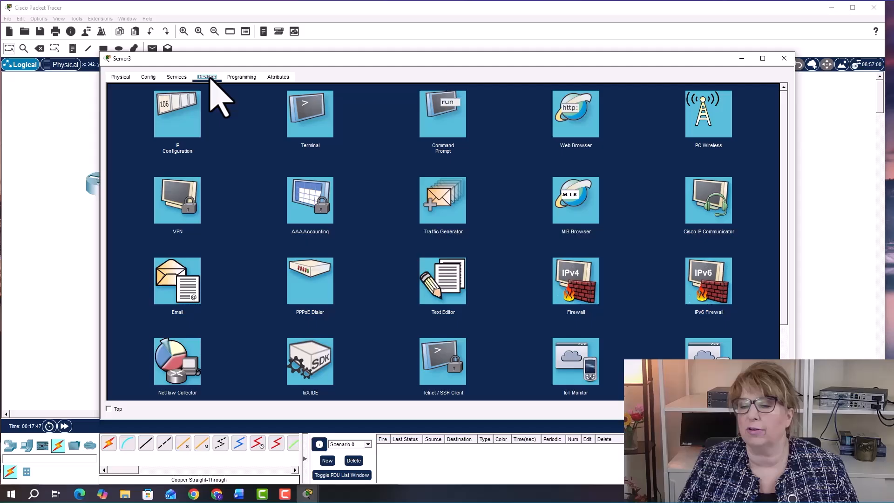
click(177, 133)
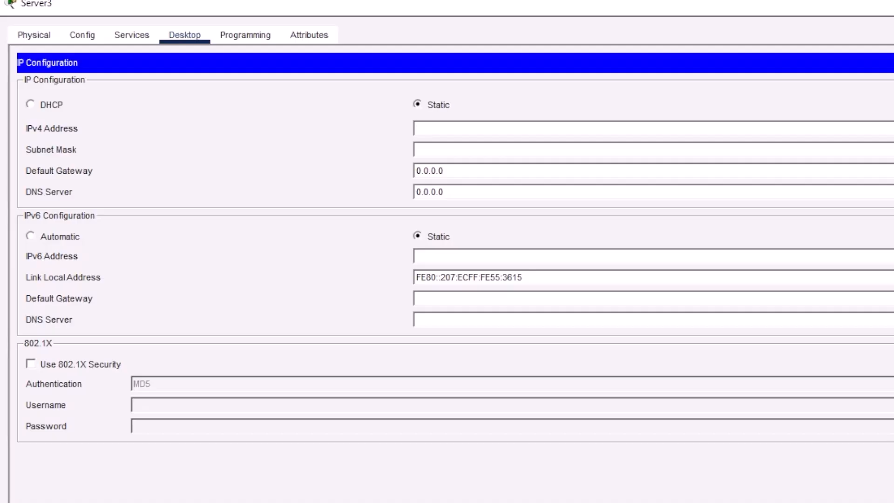
text(192.168.10.10)
key(Tab)
key(Tab)
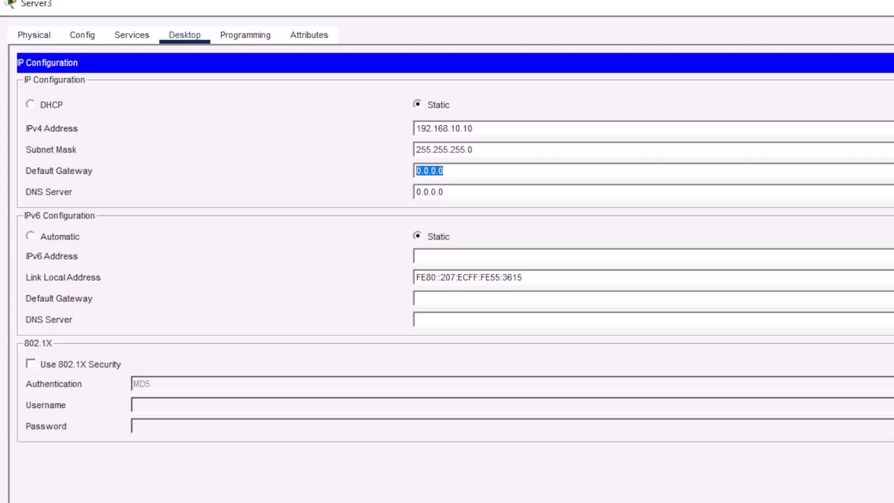
text(192.168.10.1)
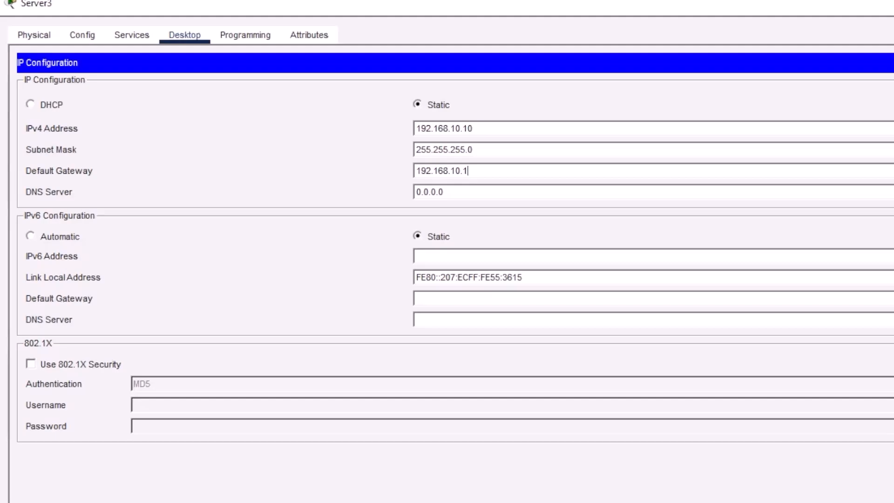
key(Tab)
click(121, 25)
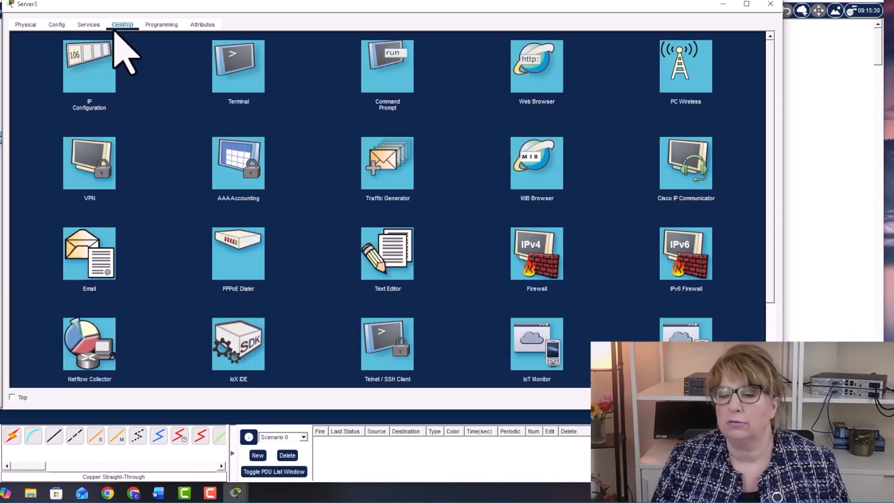
Turn on the server's DHCP service and set the default gateway for serverPool to 192.168.10.1
click(90, 26)
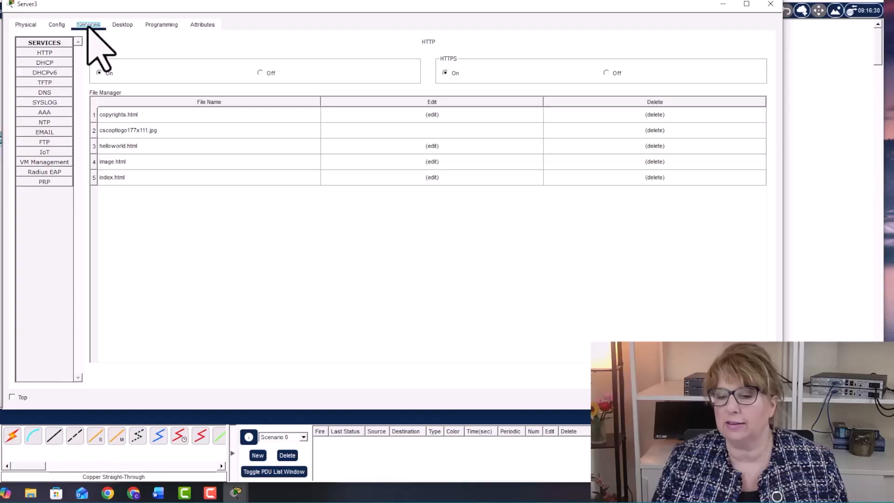
click(49, 64)
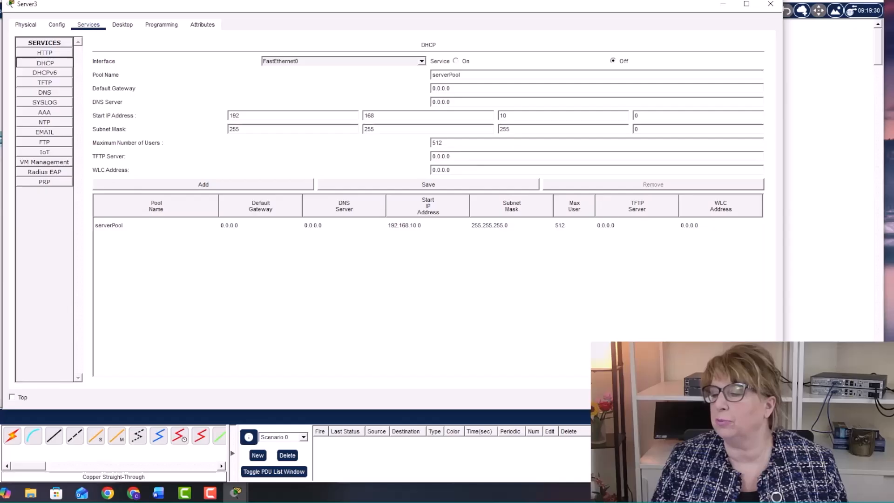
click(456, 60)
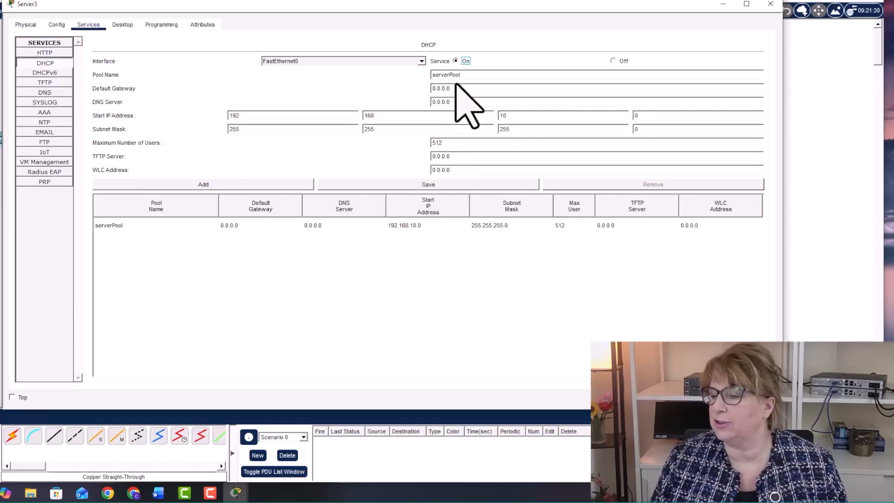
drag(453, 89, 430, 88)
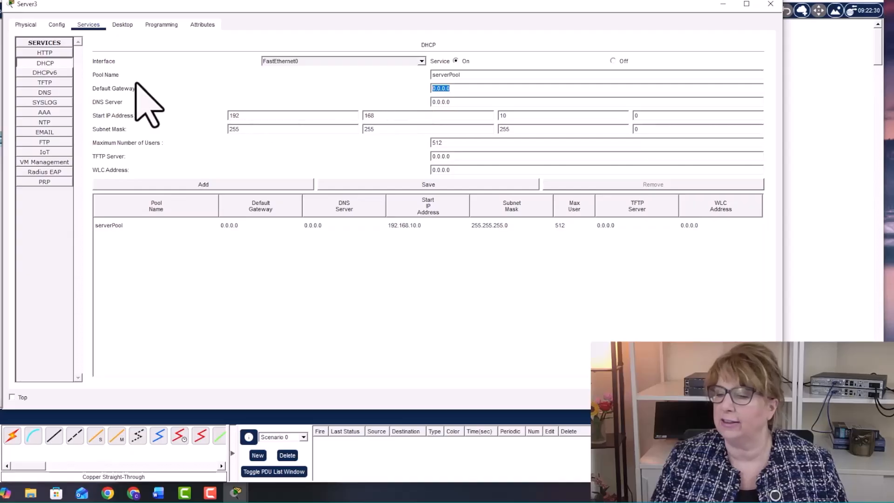
text(19)
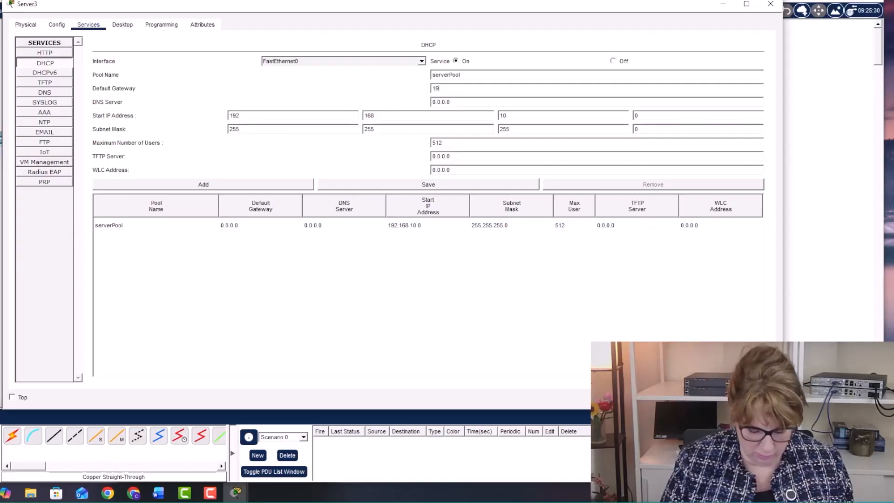
text(2.168)
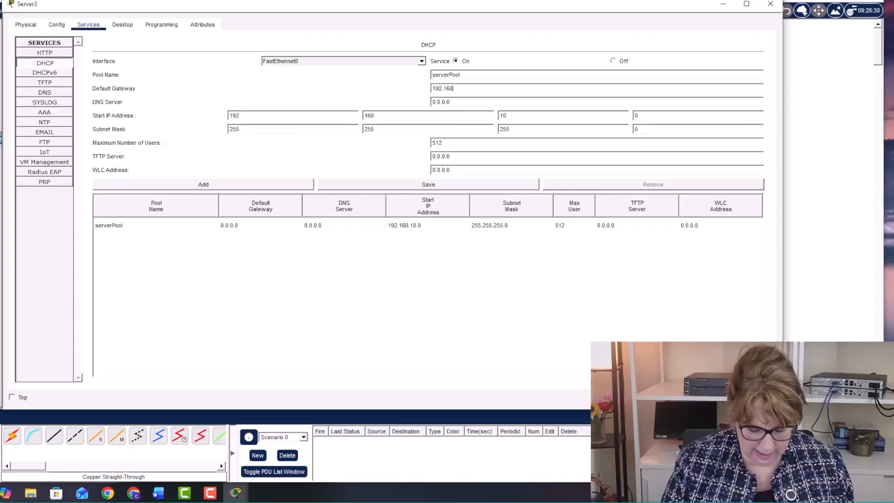
text(.10.1)
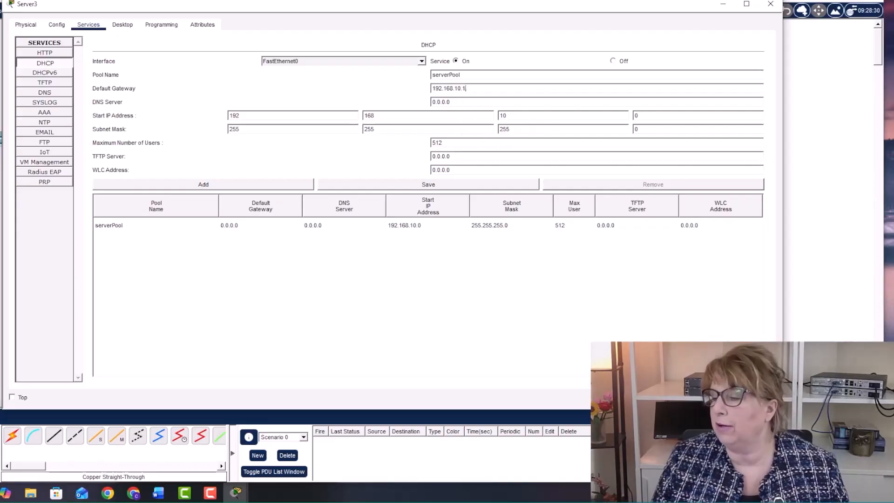
drag(466, 88, 432, 89)
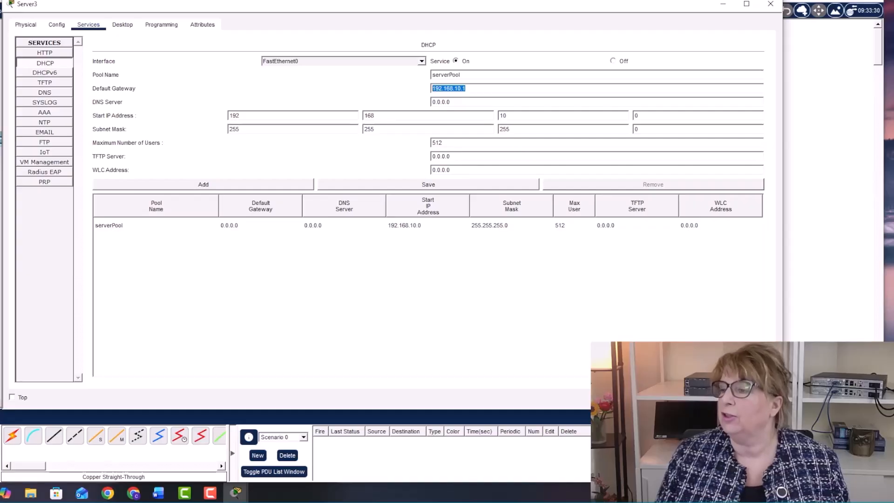
click(466, 89)
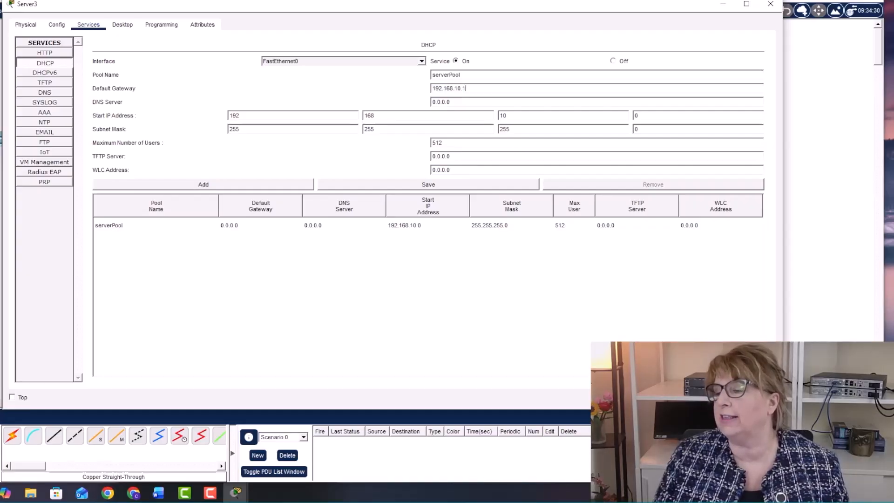
drag(432, 89, 466, 89)
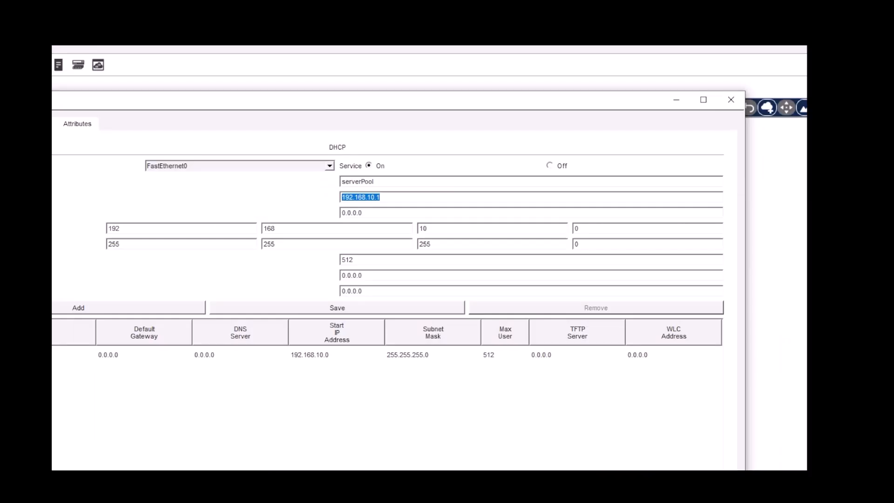
Set the DHCP pool's start IP address to 192.168.10.100 and its maximum number of users to 50
key(Tab)
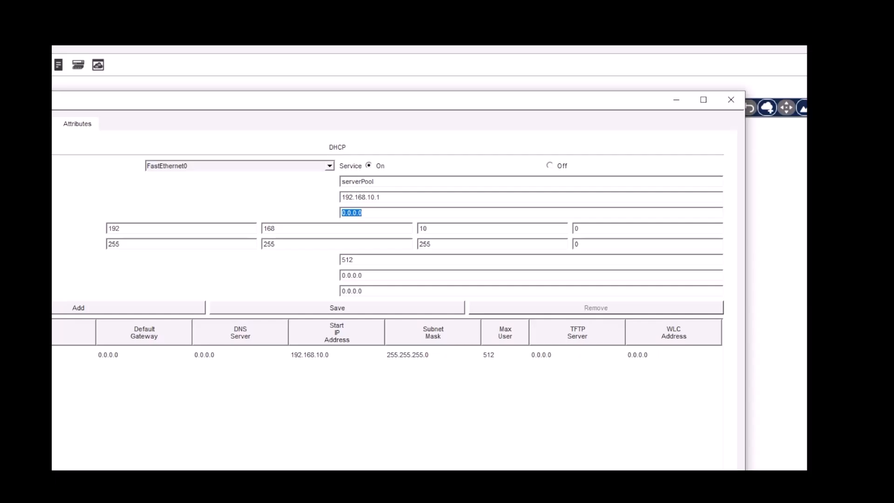
key(Tab)
key(Tab)
key(Tab)
key(Tab)
text(100)
drag(365, 260, 325, 261)
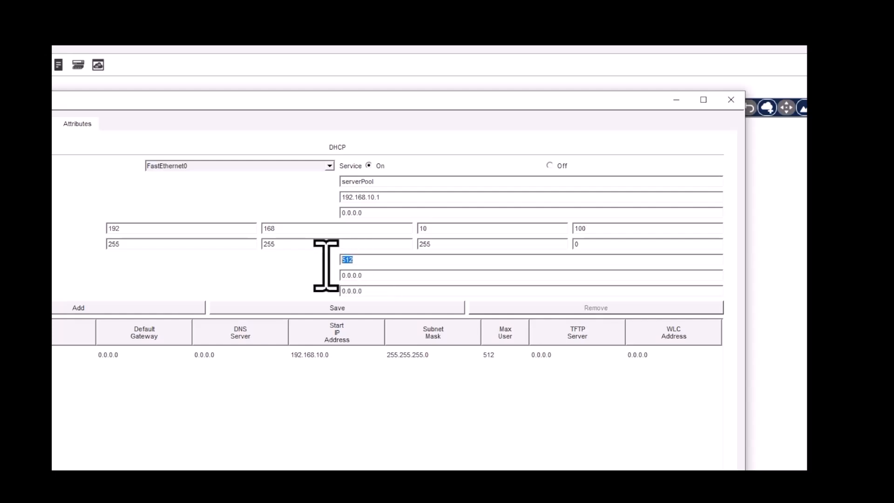
text(50)
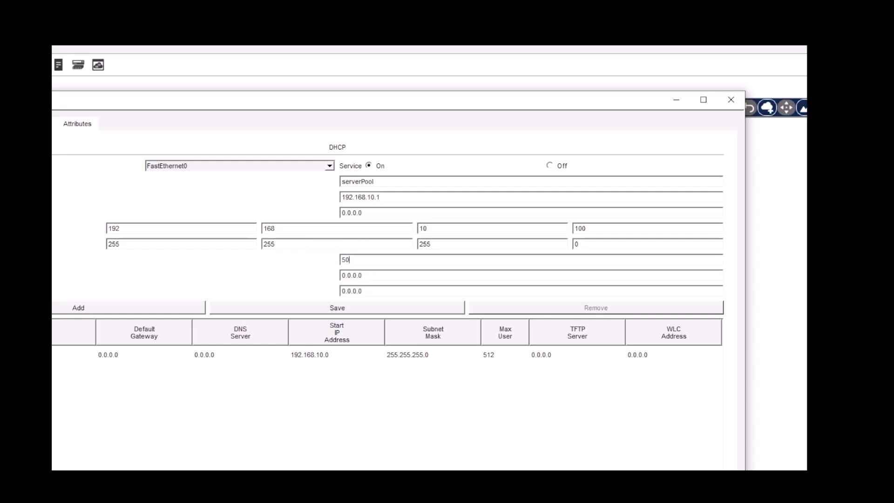
Save the edited settings to serverPool and close the server's window
key(Tab)
key(Tab)
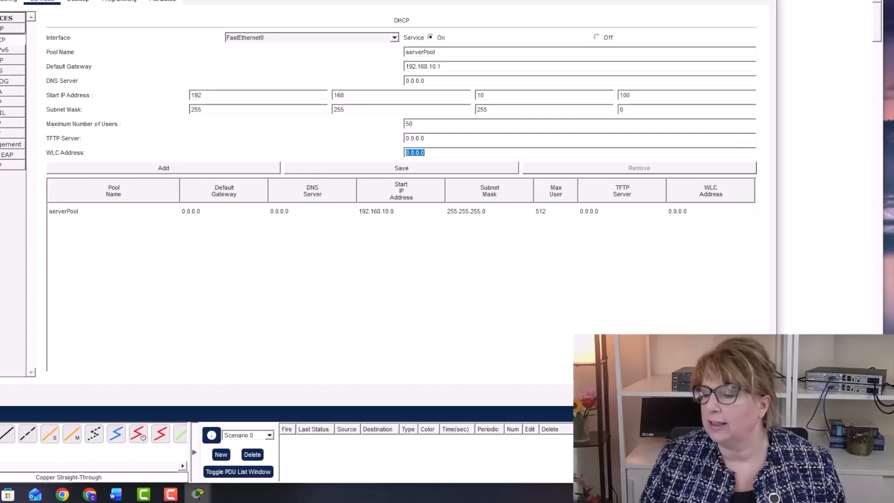
click(337, 307)
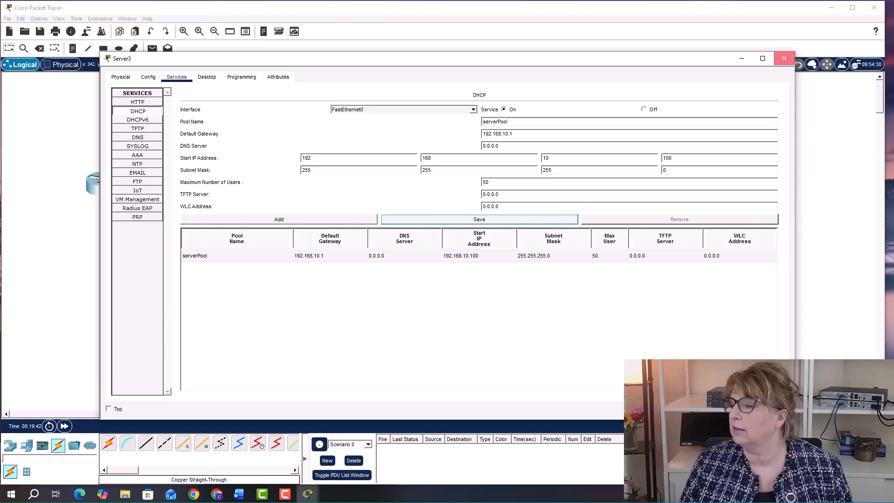
click(784, 57)
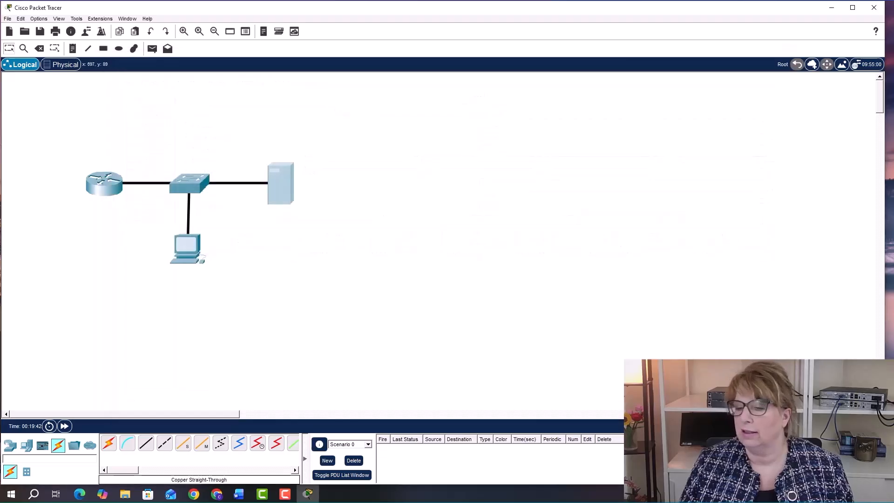
Set the PC's IPv4 configuration to DHCP so it requests an address, and close its window
click(187, 248)
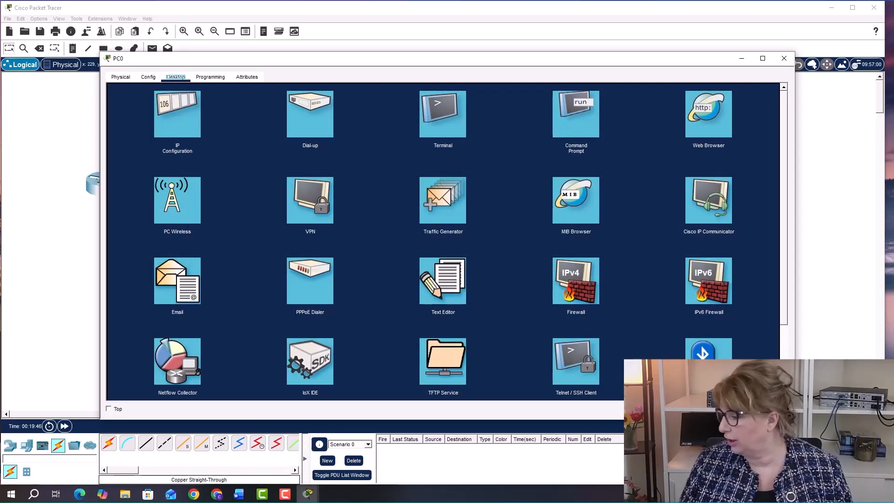
click(177, 125)
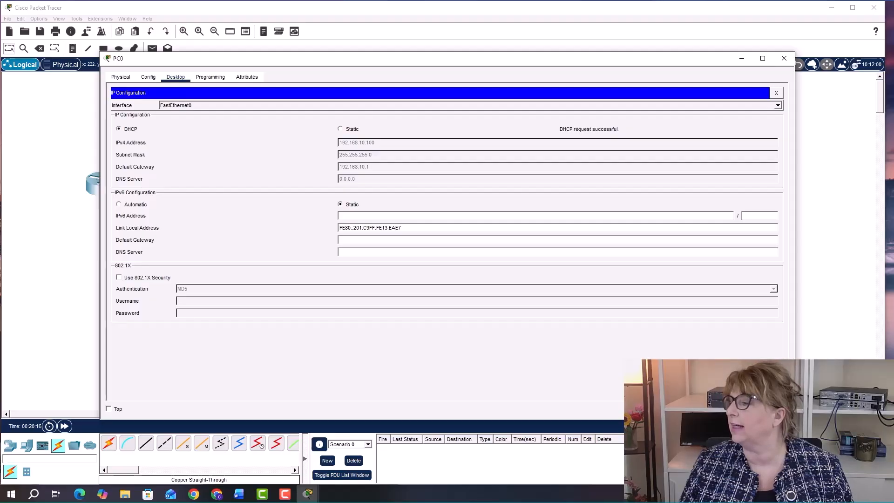
click(776, 93)
click(784, 58)
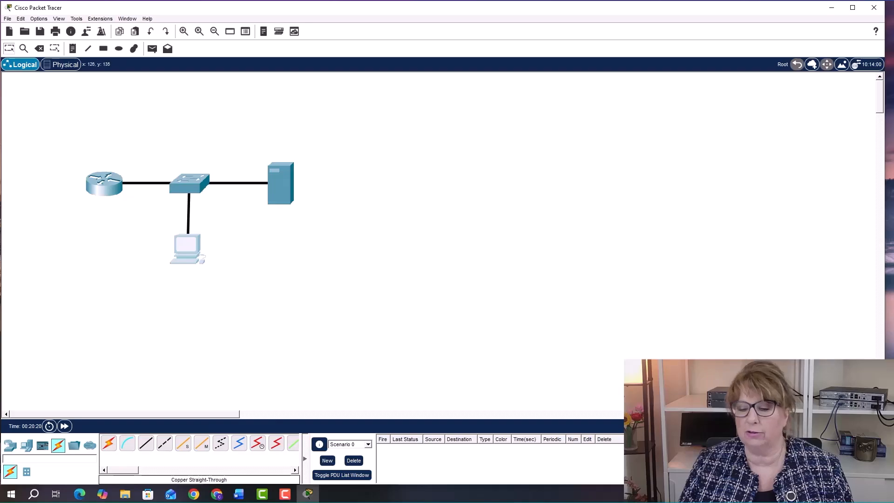
Open the router's command line, decline the initial configuration dialog, and enter configuration mode for interface g0/0
click(103, 183)
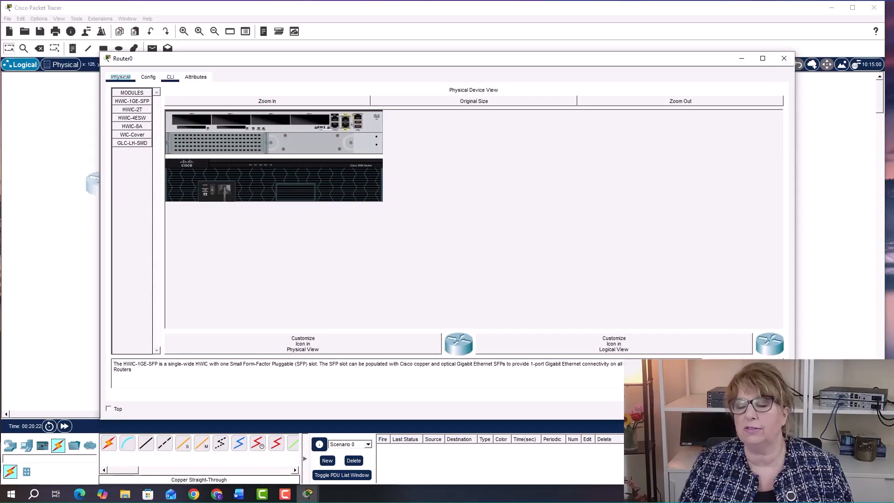
click(170, 77)
text(no)
key(Return)
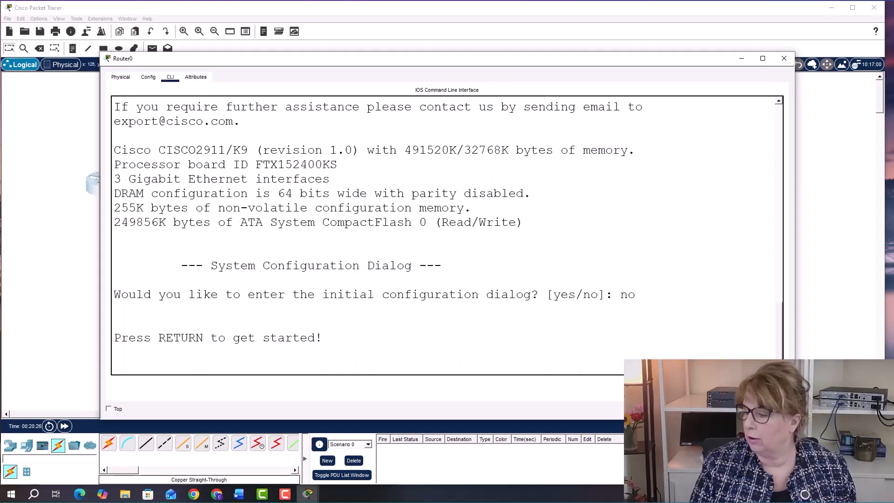
text(0/)
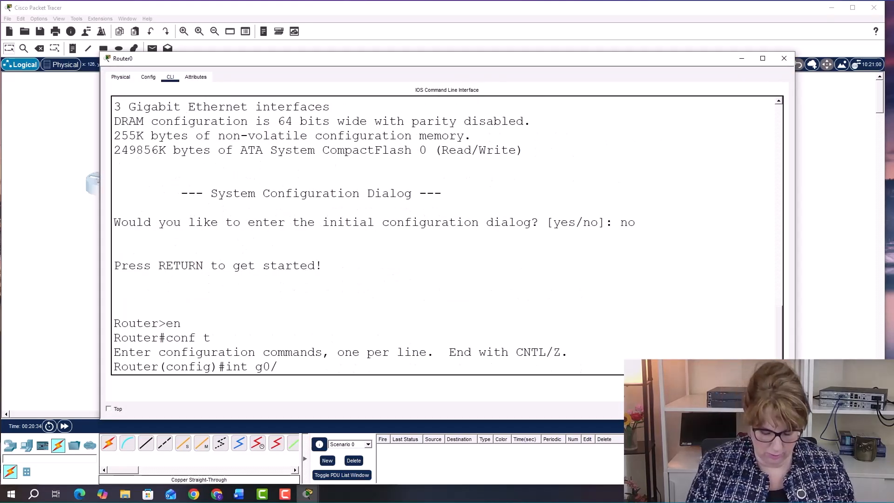
text(0)
key(Return)
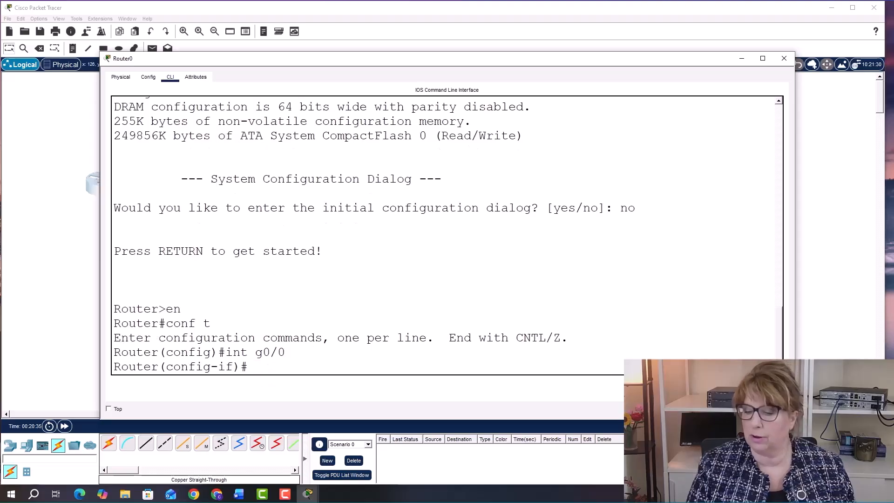
Assign IP address 192.168.10.1 with mask 255.255.255.0 to the router's g0/0 interface and enable it with no shut
text(ip add)
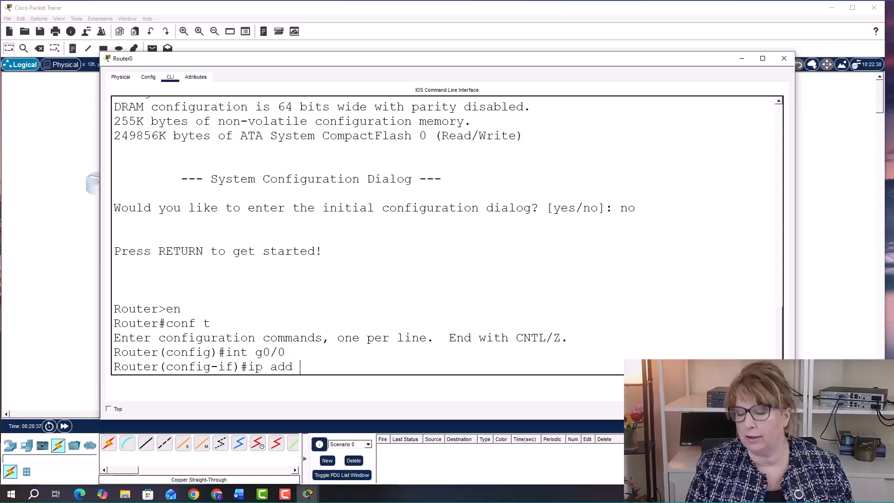
text( 192)
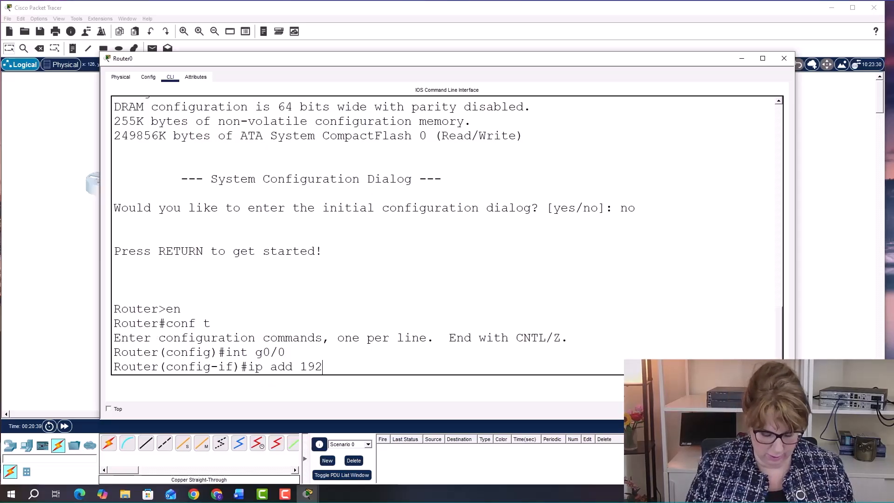
text(.168)
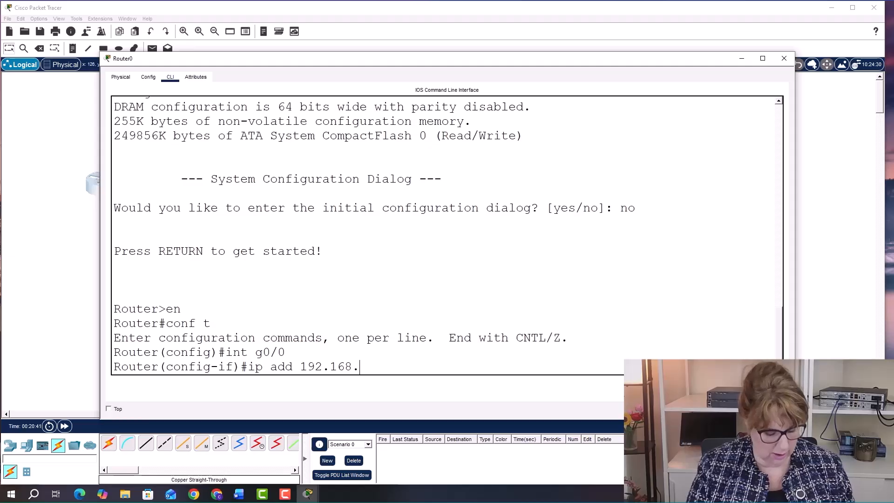
text(.10.1)
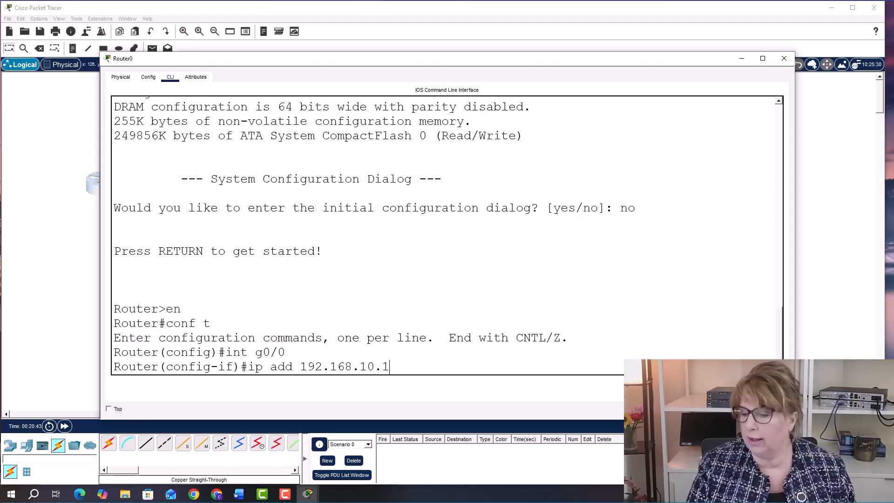
text( 255)
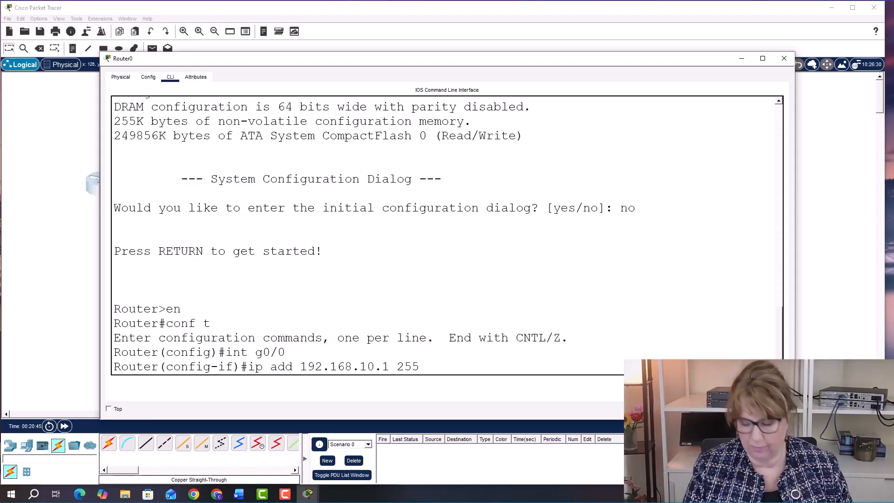
text(.255.255.)
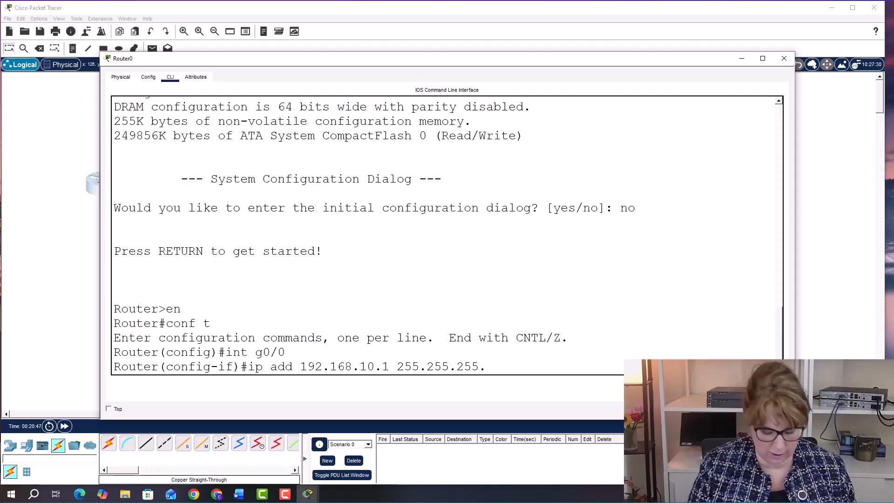
text(0)
key(Return)
text(no shut)
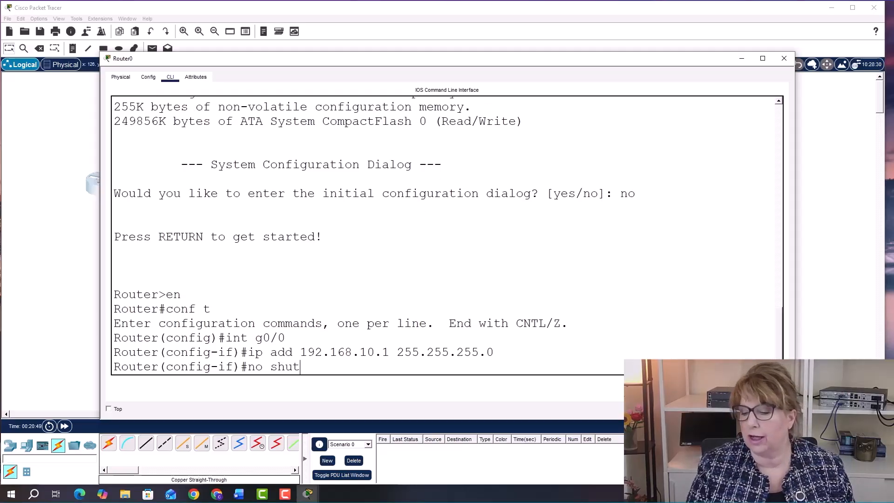
key(Return)
key(Return)
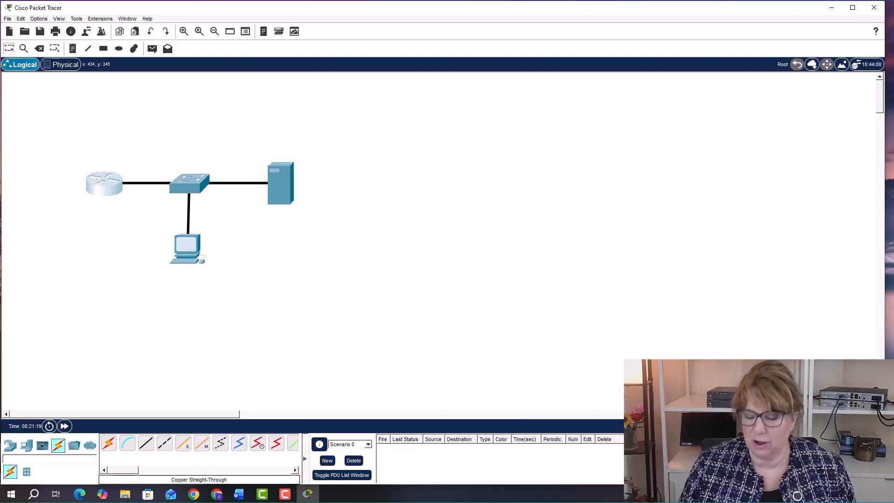
Add a second PC above the switch and connect it to the switch with a copper straight-through cable
click(26, 445)
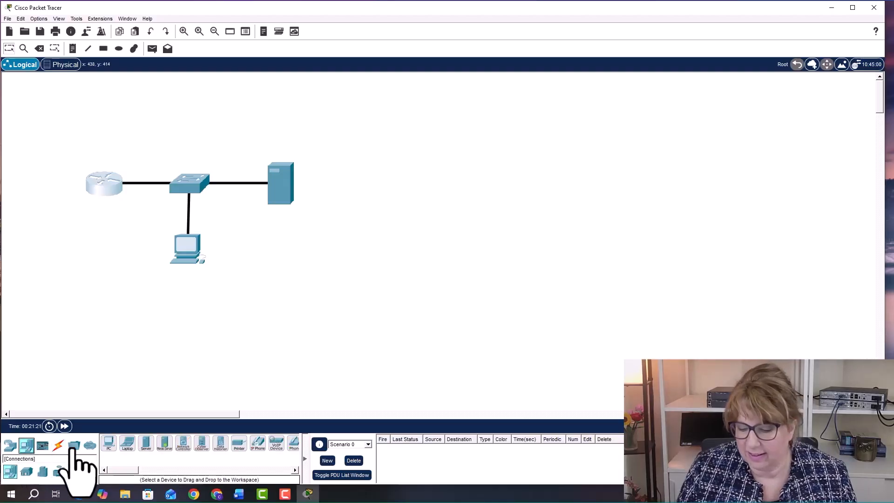
drag(111, 450, 200, 127)
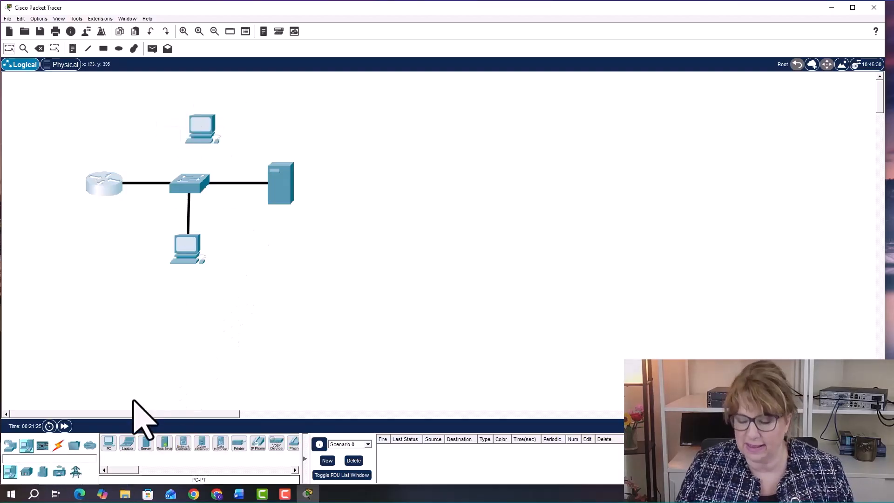
click(58, 446)
click(147, 444)
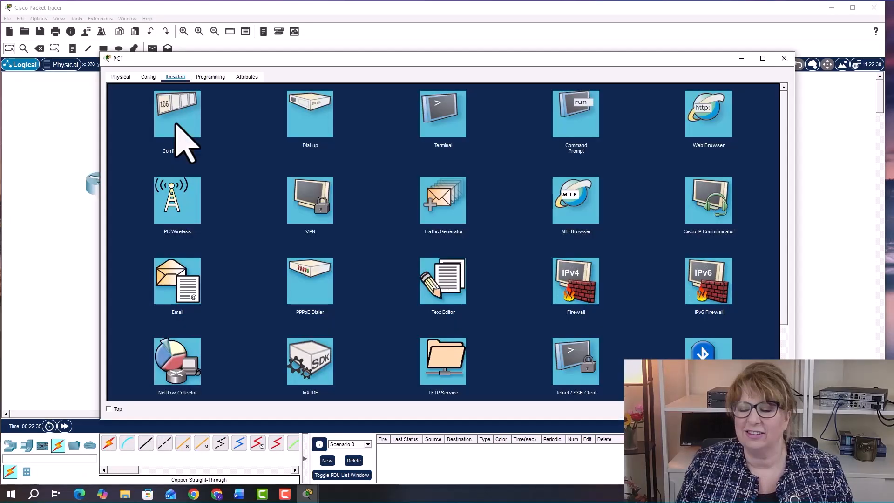
Set the second PC's IPv4 configuration to DHCP so it requests an address
click(176, 124)
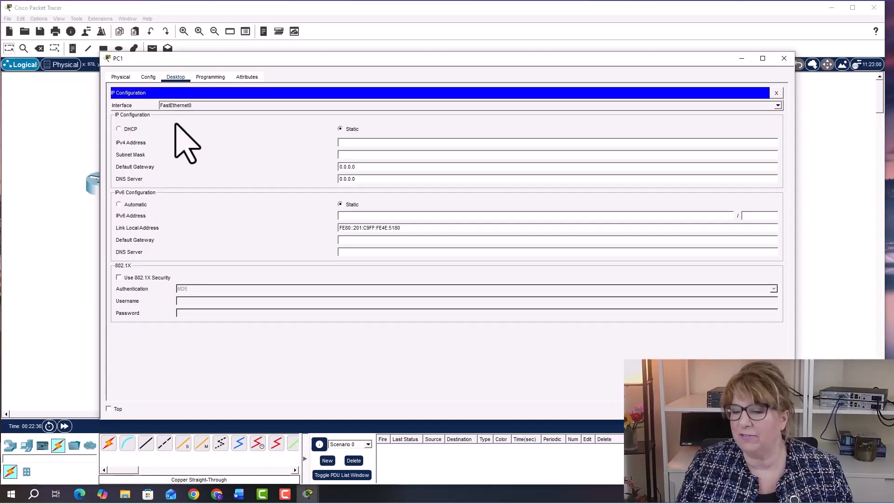
click(118, 129)
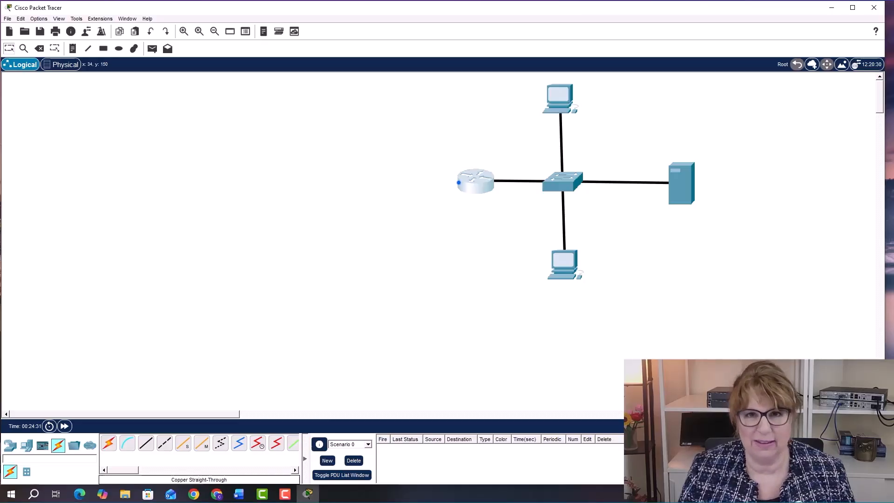
drag(458, 182, 384, 183)
mouse_move(388, 169)
mouse_down()
mouse_move(388, 200)
mouse_move(356, 203)
mouse_up()
drag(355, 168, 356, 203)
mouse_move(355, 167)
mouse_down()
mouse_move(385, 167)
mouse_move(362, 190)
mouse_up()
drag(375, 181, 377, 191)
drag(390, 183, 435, 183)
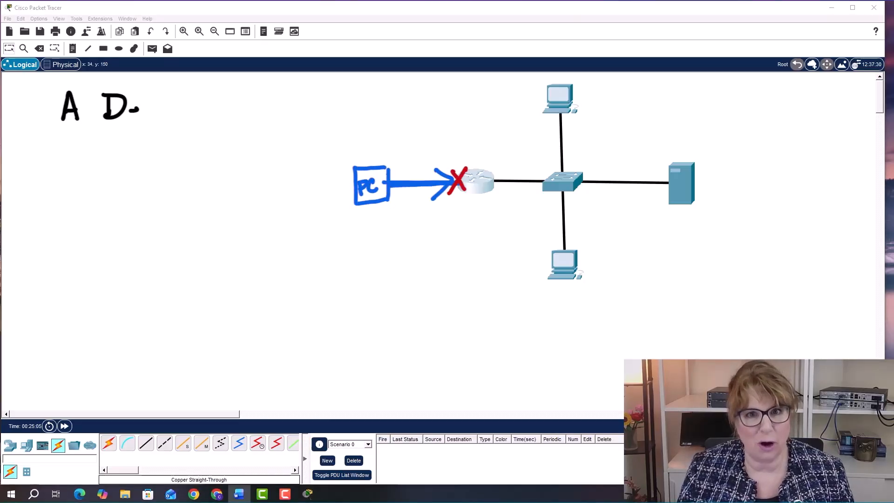